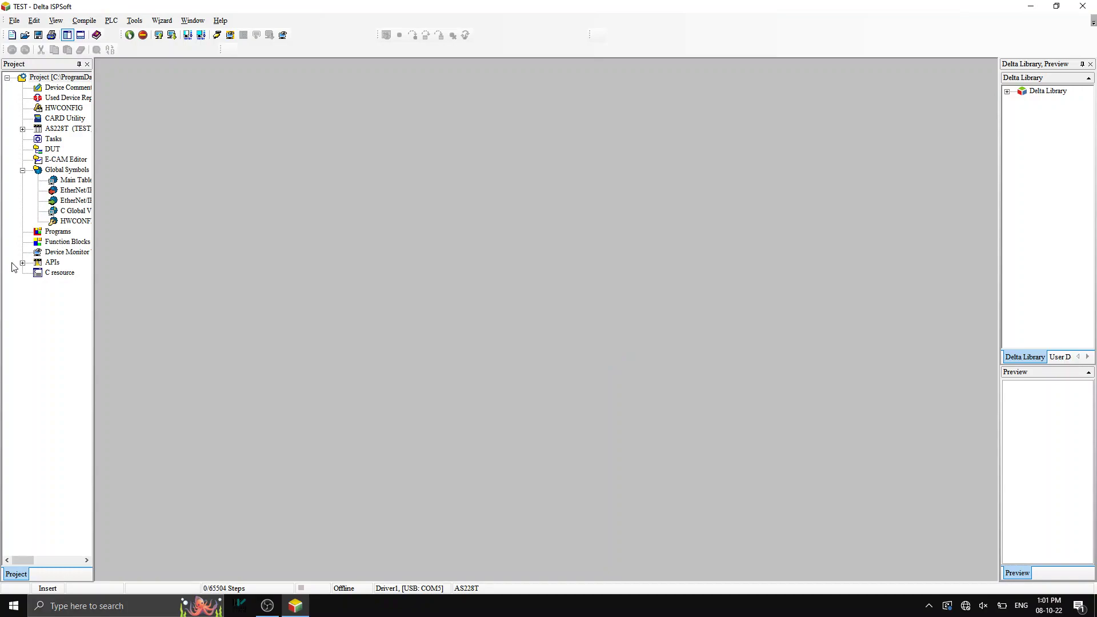
- Create a Ladder Diagram program with the POU name MAIN and the comment MAIN_PROGRAM
{"action": "right_click", "coordinate": [58, 232]}
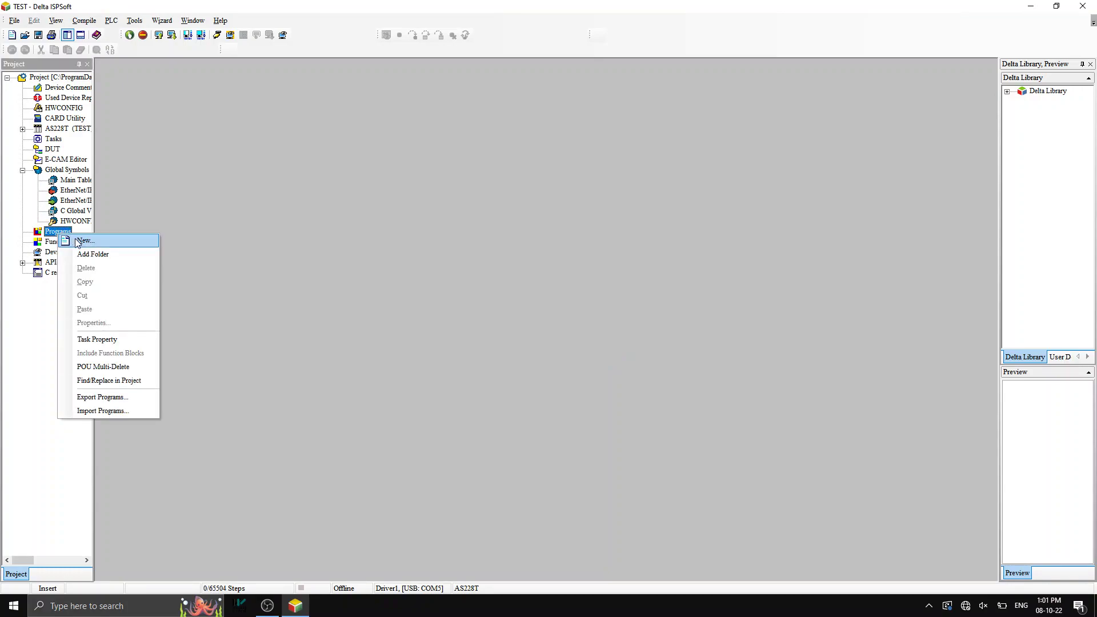
{"action": "left_click", "coordinate": [78, 242]}
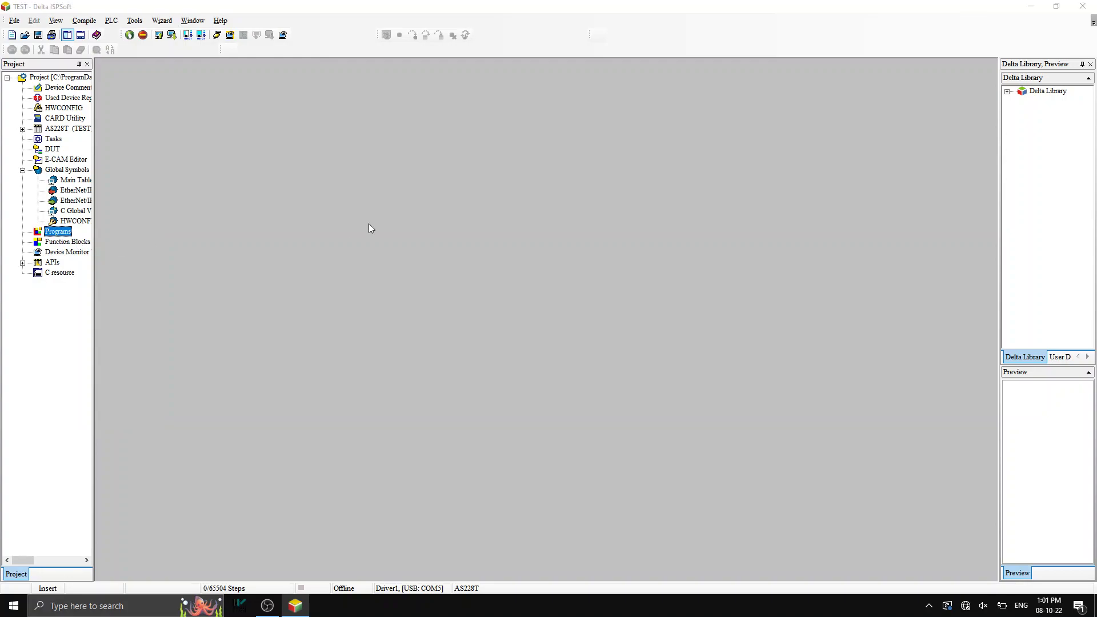
{"action": "type", "text": "M"}
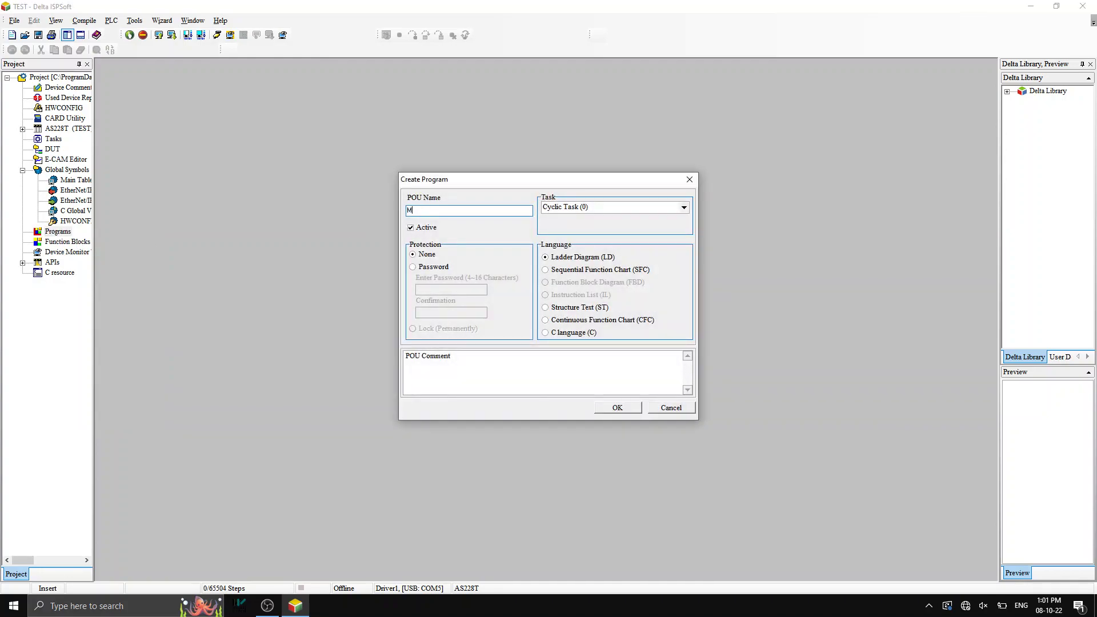
{"action": "type", "text": "aaIN"}
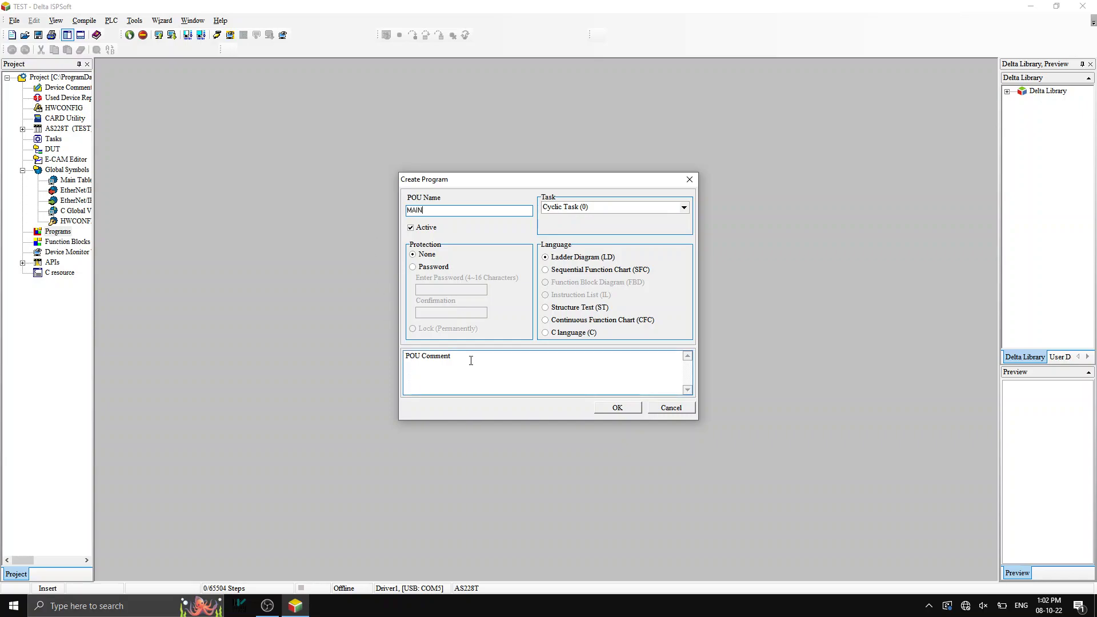
{"action": "left_click_drag", "start_coordinate": [471, 360], "coordinate": [386, 362]}
{"action": "type", "text": "MAiN"}
{"action": "key", "text": "BackSpace"}
{"action": "type", "text": "N_P"}
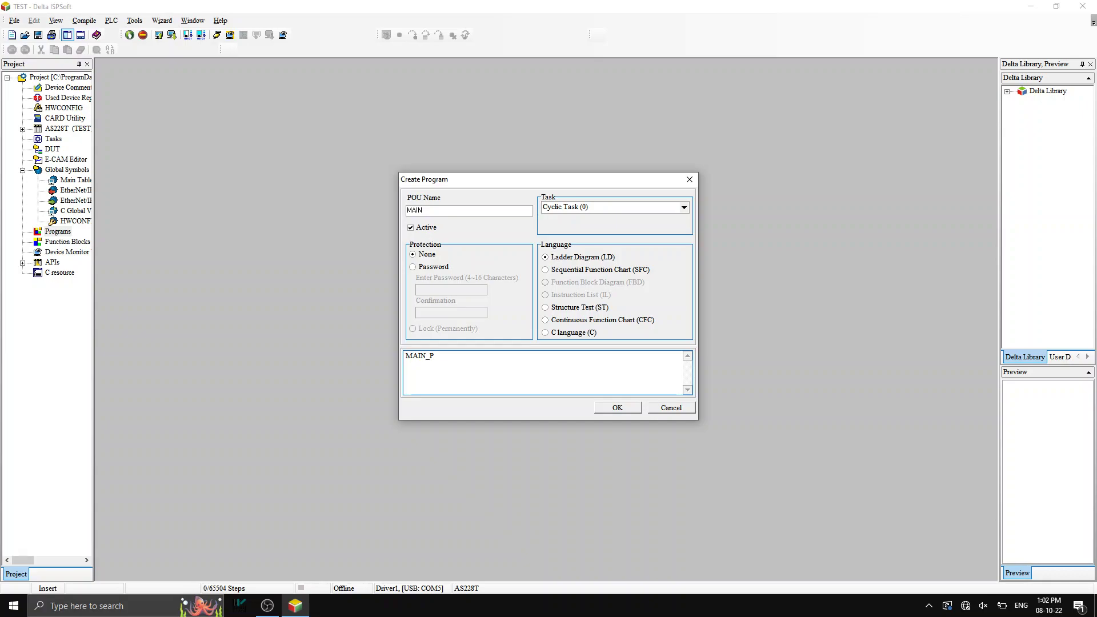
{"action": "type", "text": "ROGRAM"}
{"action": "left_click", "coordinate": [617, 409]}
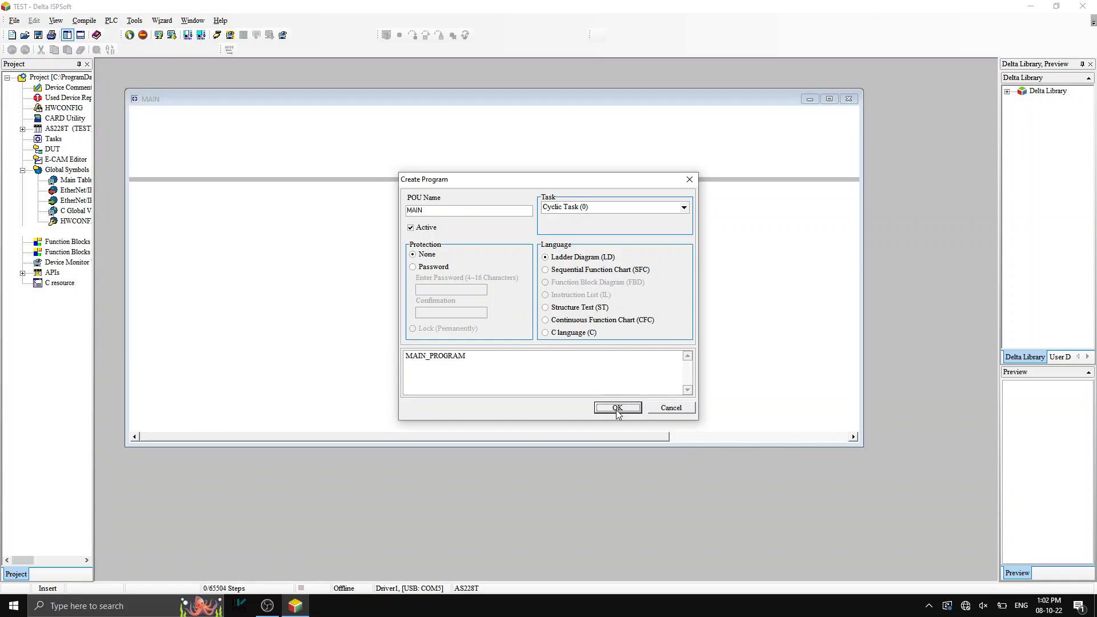
{"action": "left_click", "coordinate": [618, 407]}
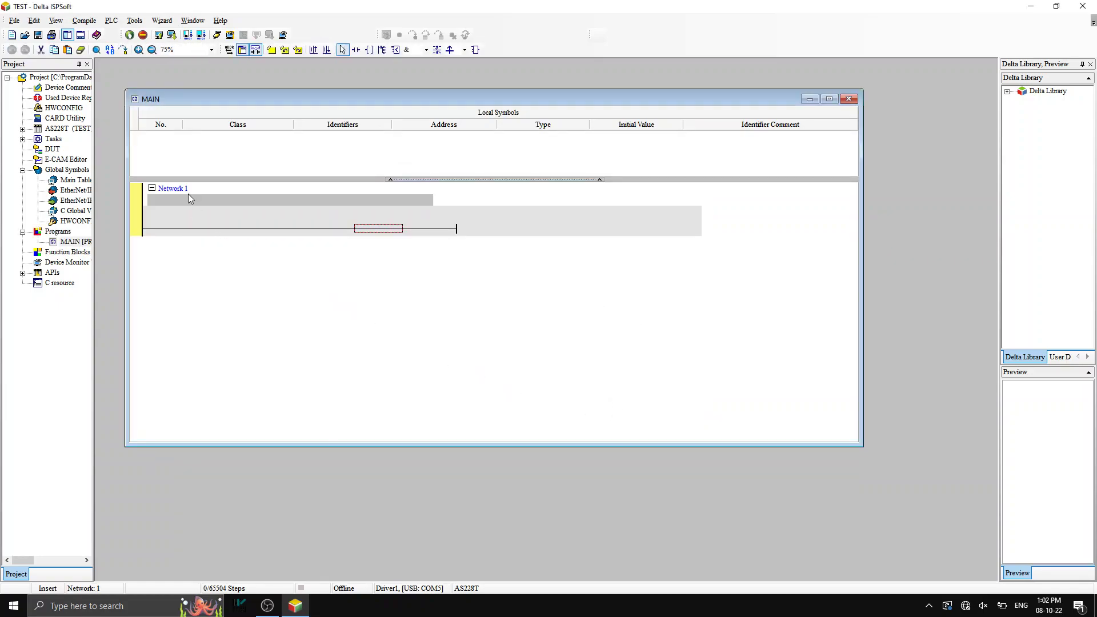
- Maximize the MAIN editor and build a rung in Network 1 with a normally open contact M0 driving output coil M1
{"action": "double_click", "coordinate": [180, 103]}
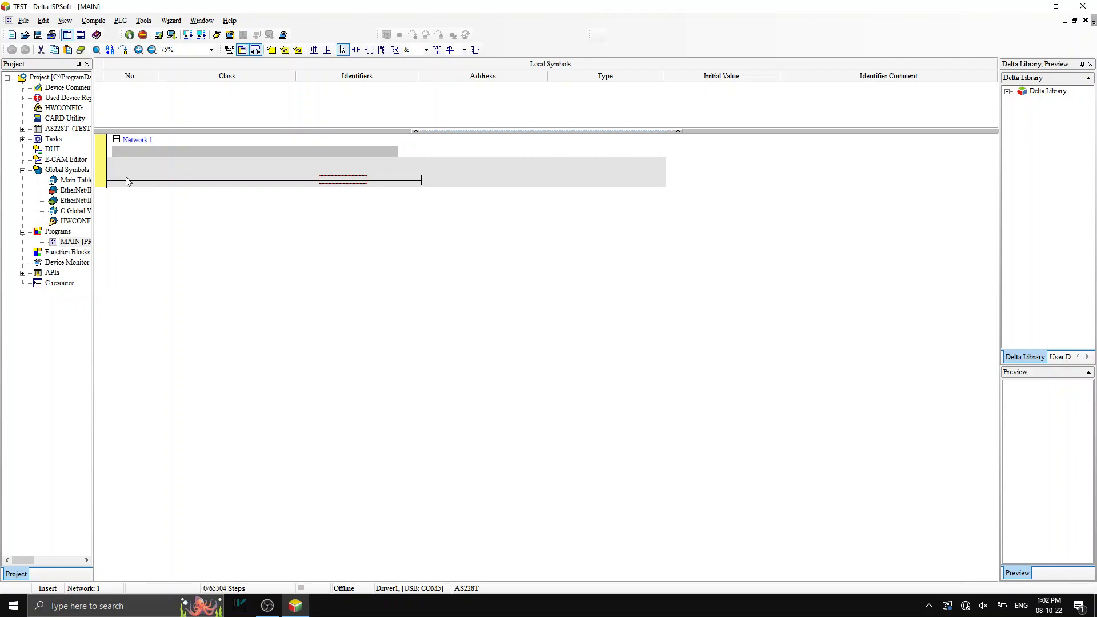
{"action": "type", "text": "ldm"}
{"action": "type", "text": "m0"}
{"action": "key", "text": "Return"}
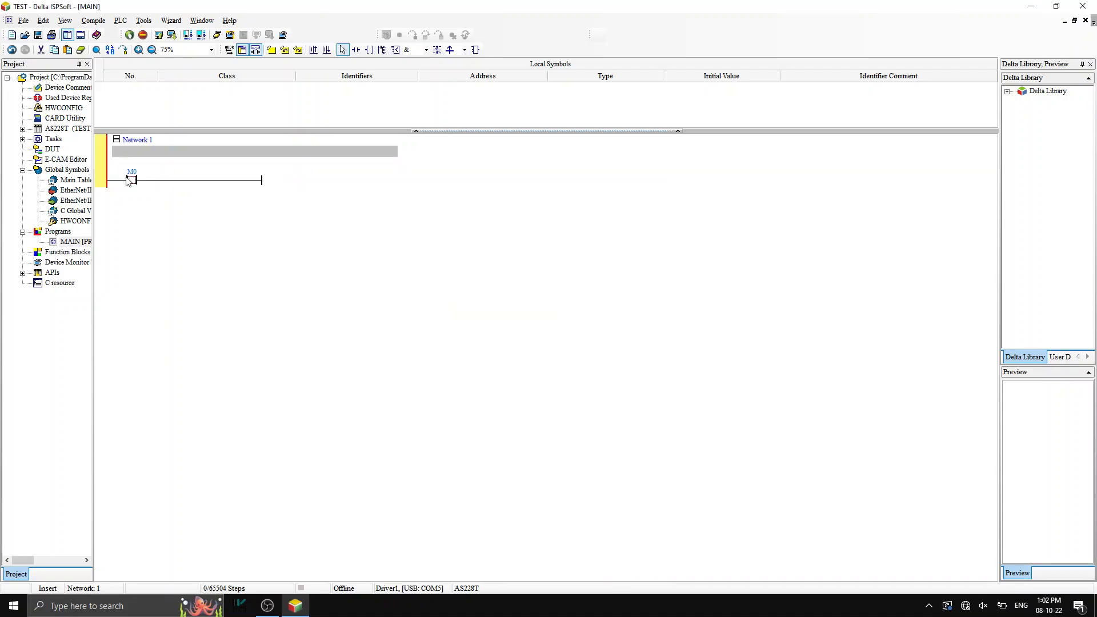
{"action": "type", "text": "ou"}
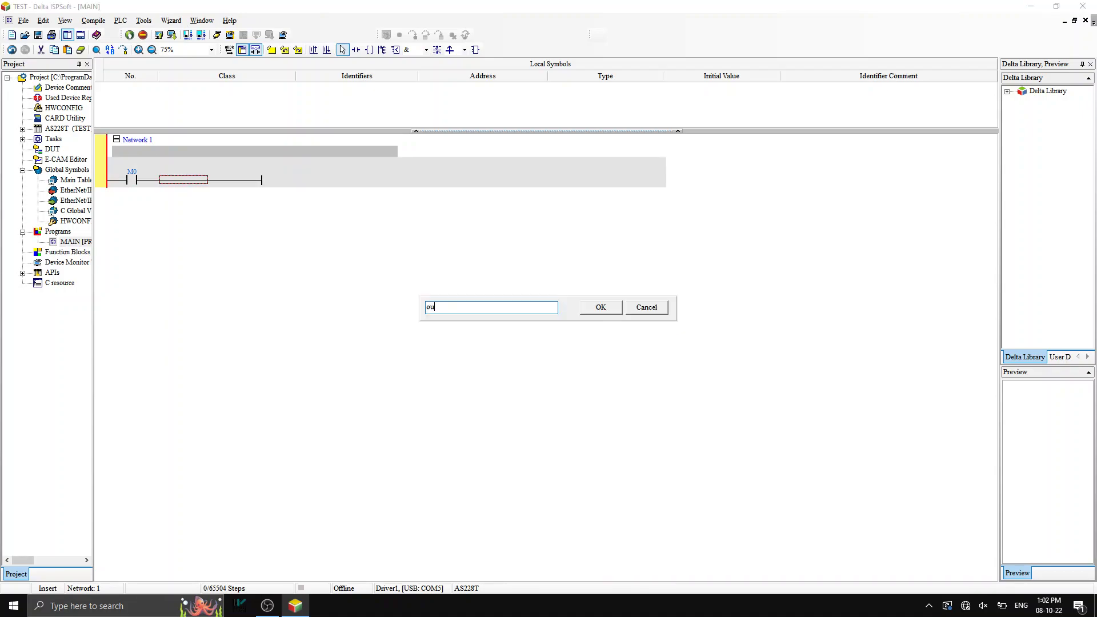
{"action": "type", "text": "t m1"}
{"action": "key", "text": "Return"}
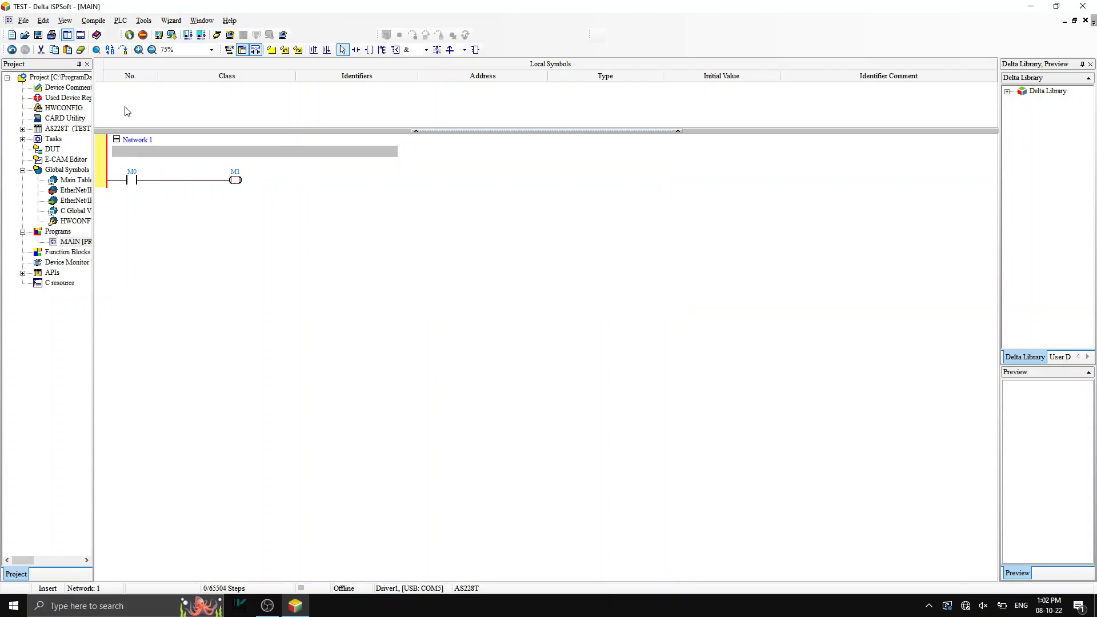
- Check the program for errors, enlarge the message area, and compile the project
{"action": "left_click", "coordinate": [85, 22]}
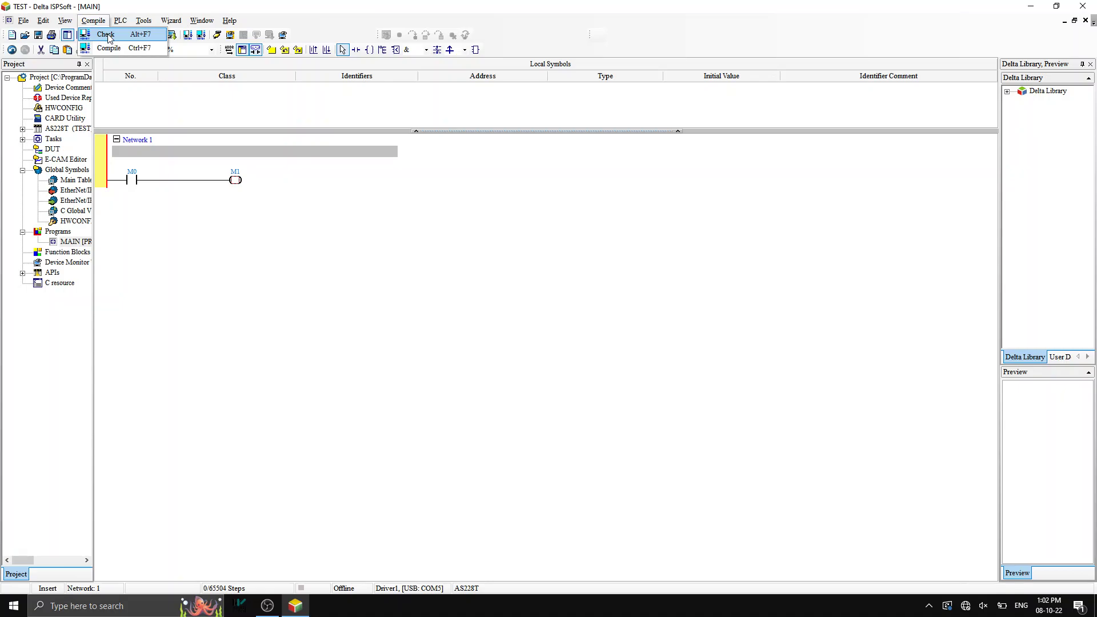
{"action": "left_click", "coordinate": [107, 35]}
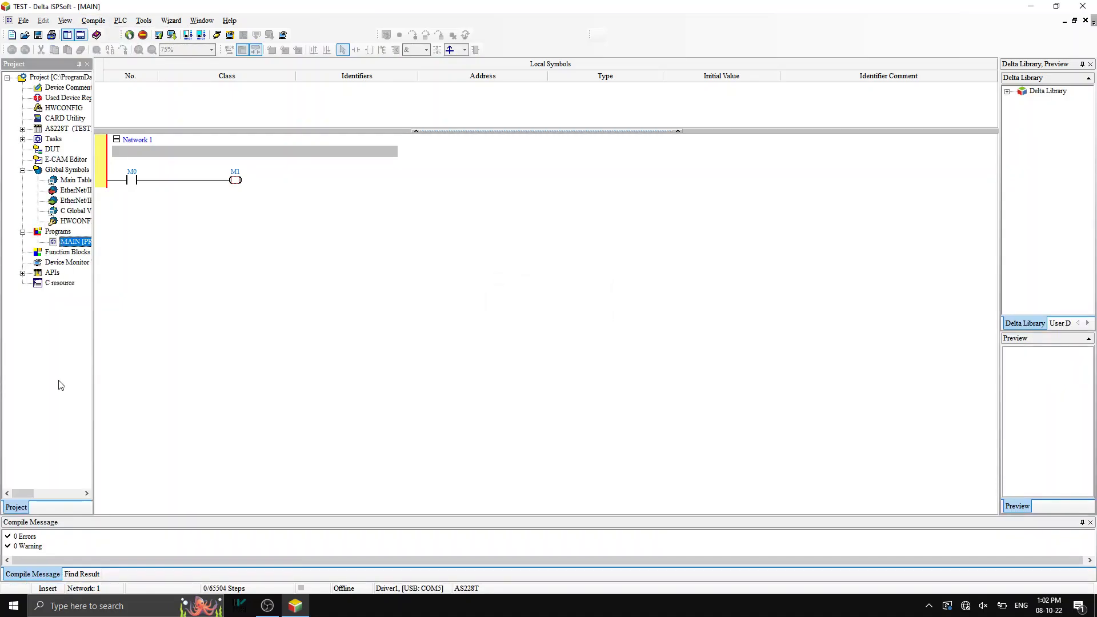
{"action": "left_click", "coordinate": [60, 540]}
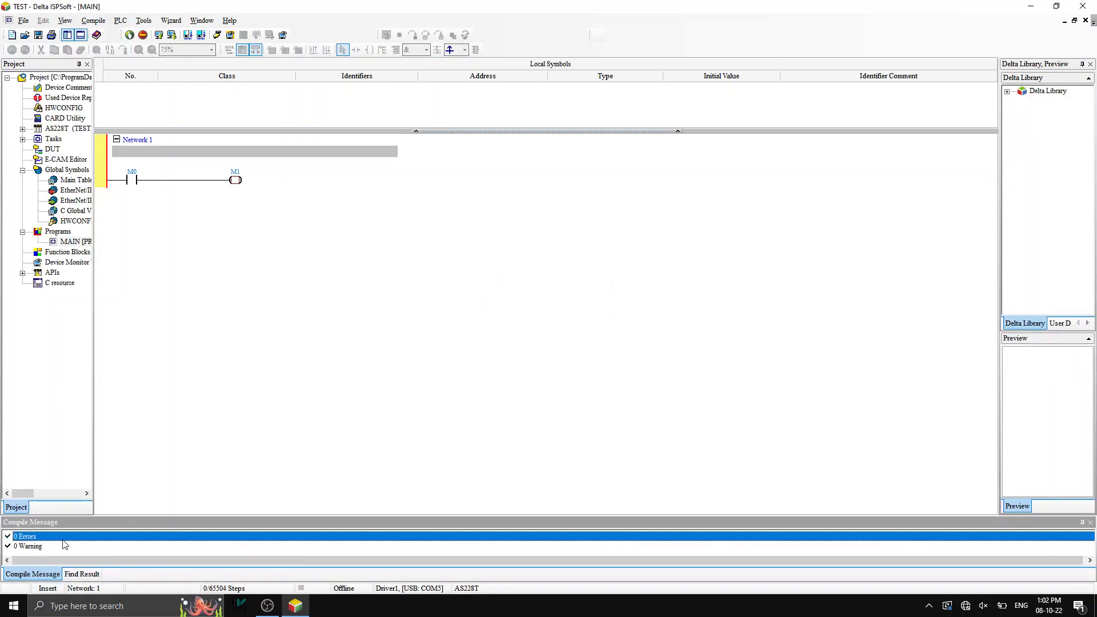
{"action": "left_click_drag", "start_coordinate": [67, 517], "coordinate": [71, 462]}
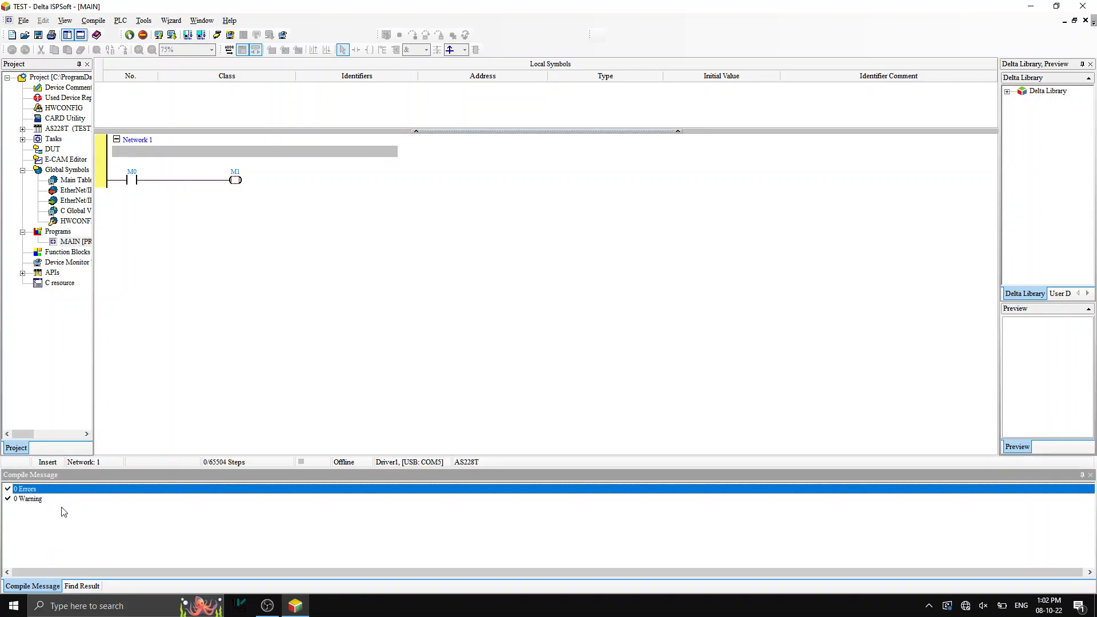
{"action": "left_click", "coordinate": [93, 21]}
{"action": "left_click", "coordinate": [106, 49]}
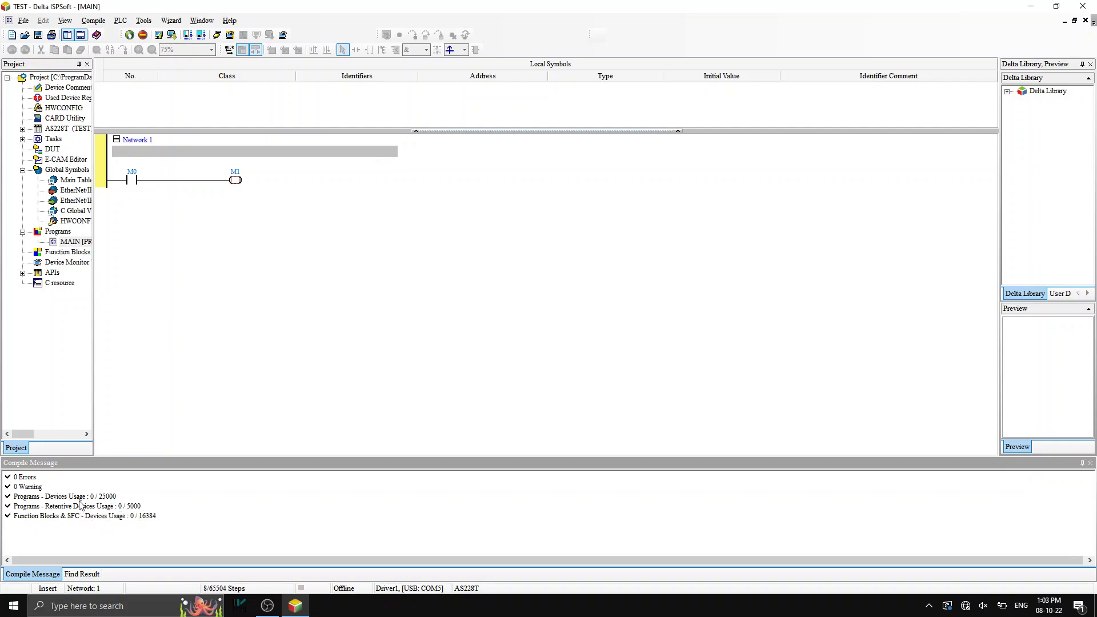
- Set up the PLC download to exclude section, identifier and device comments and the position planning table
{"action": "left_click", "coordinate": [174, 37]}
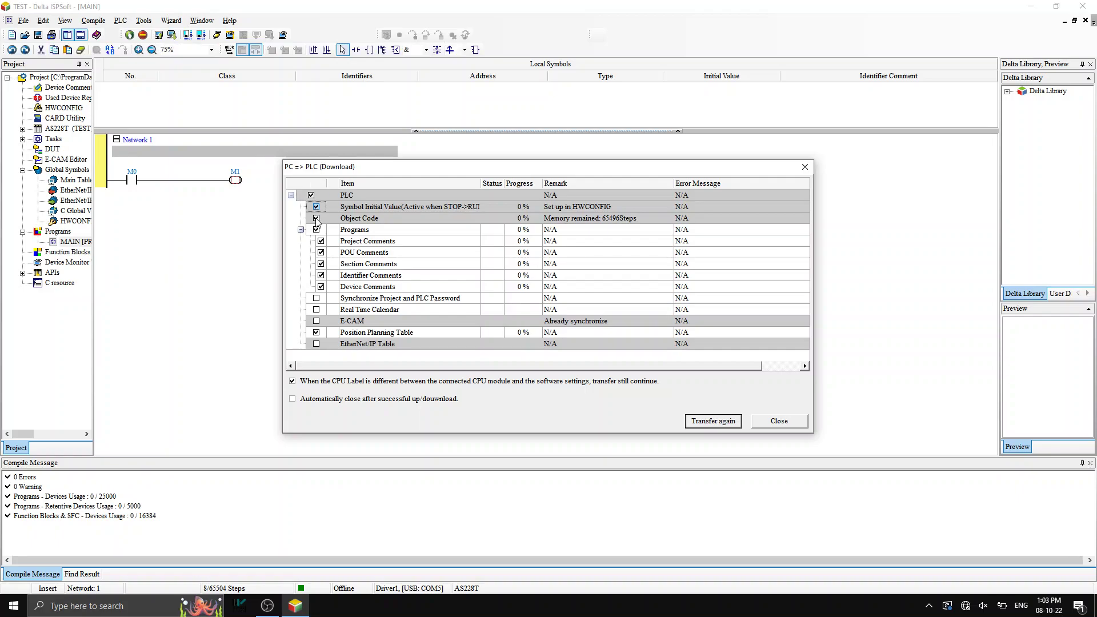
{"action": "left_click", "coordinate": [311, 196]}
{"action": "left_click", "coordinate": [317, 207]}
{"action": "left_click", "coordinate": [317, 218]}
{"action": "left_click", "coordinate": [320, 241]}
{"action": "left_click", "coordinate": [321, 240]}
{"action": "left_click", "coordinate": [321, 263]}
{"action": "left_click", "coordinate": [321, 263]}
{"action": "left_click", "coordinate": [321, 275]}
{"action": "left_click", "coordinate": [321, 288]}
{"action": "left_click", "coordinate": [321, 241]}
{"action": "left_click", "coordinate": [317, 333]}
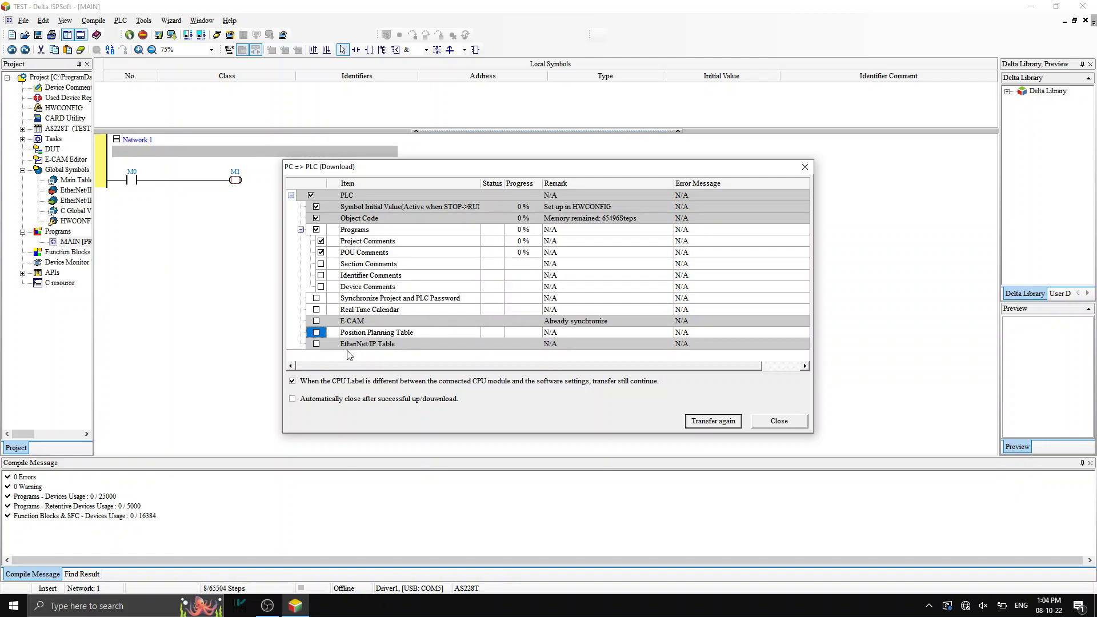
- Enable automatic closing after a successful transfer and download the program to the PLC
{"action": "left_click", "coordinate": [320, 241]}
{"action": "left_click", "coordinate": [320, 241]}
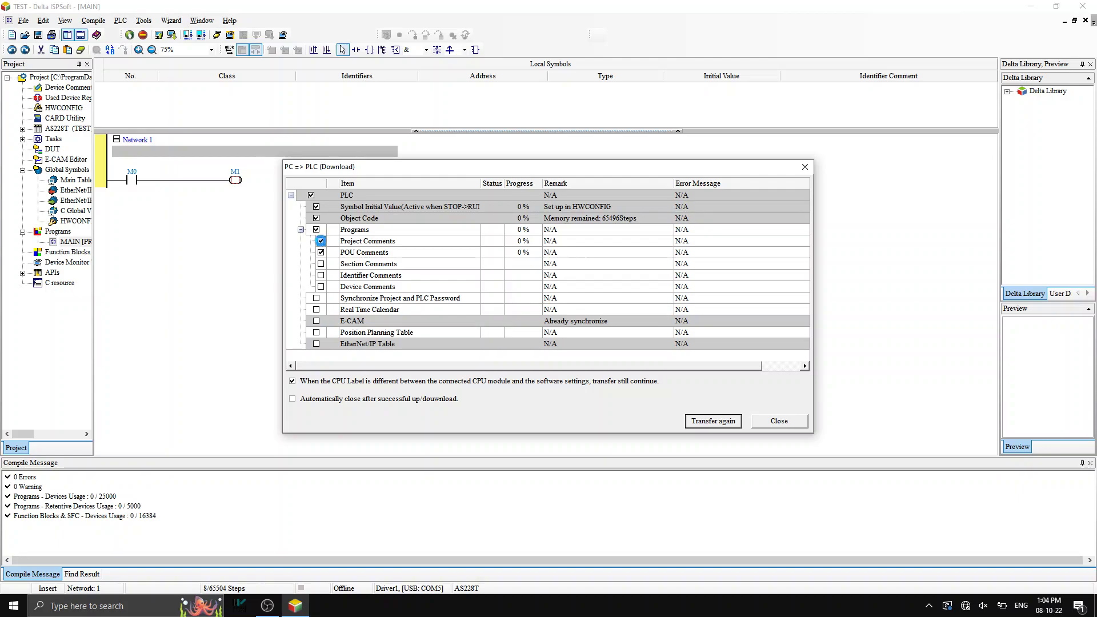
{"action": "left_click", "coordinate": [321, 252]}
{"action": "left_click", "coordinate": [290, 398]}
{"action": "left_click", "coordinate": [713, 421]}
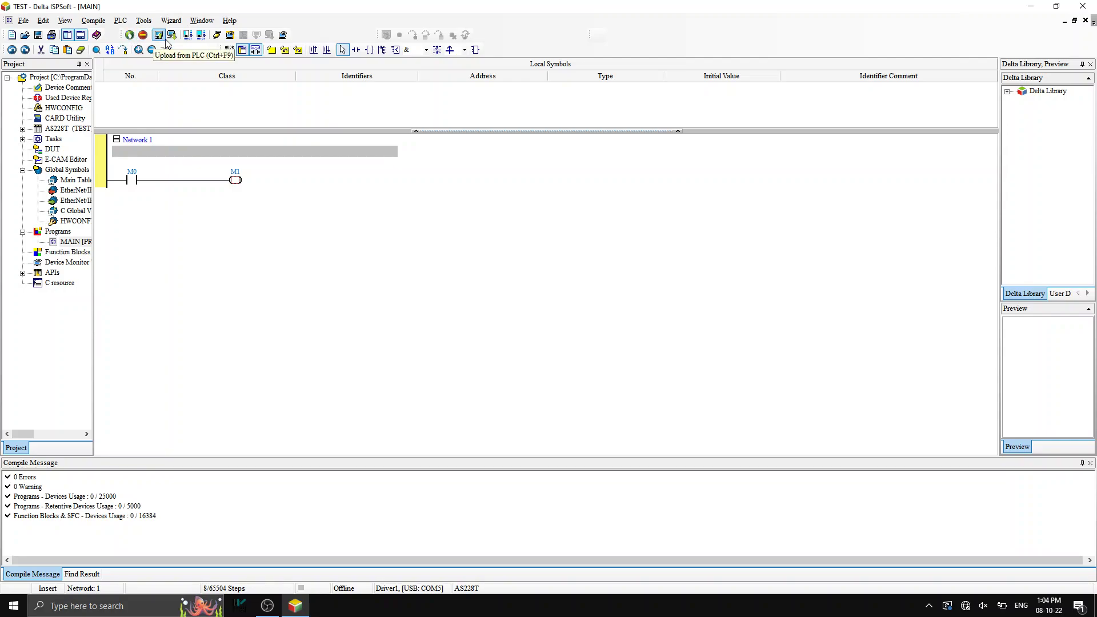
- Test the rung in online mode by setting contact M0 on and off, and return to offline mode
{"action": "left_click", "coordinate": [217, 36]}
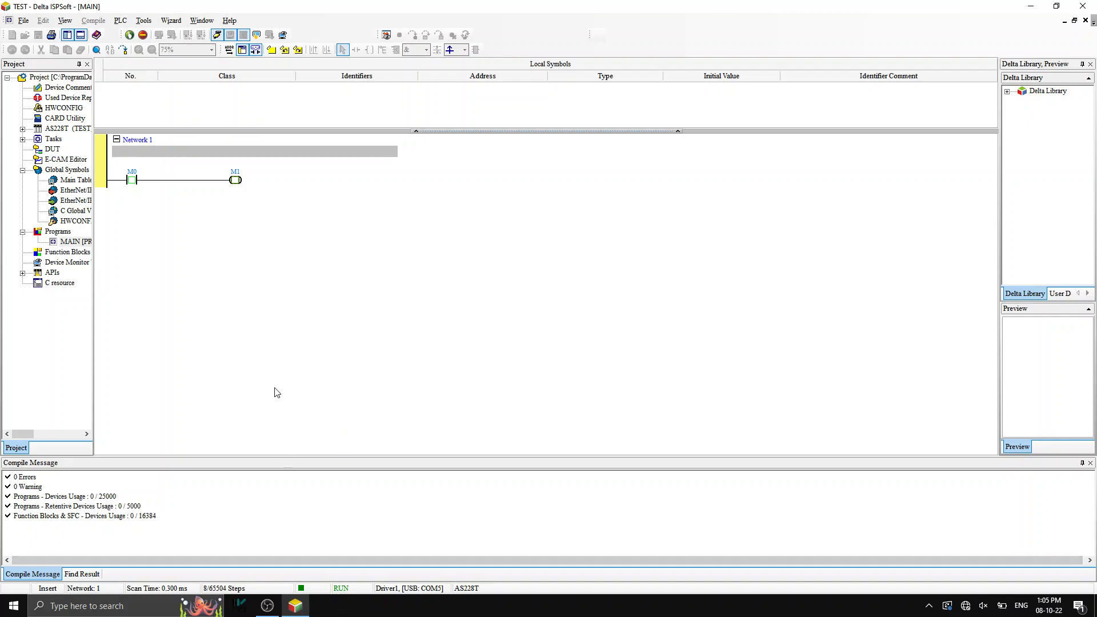
{"action": "right_click", "coordinate": [132, 182]}
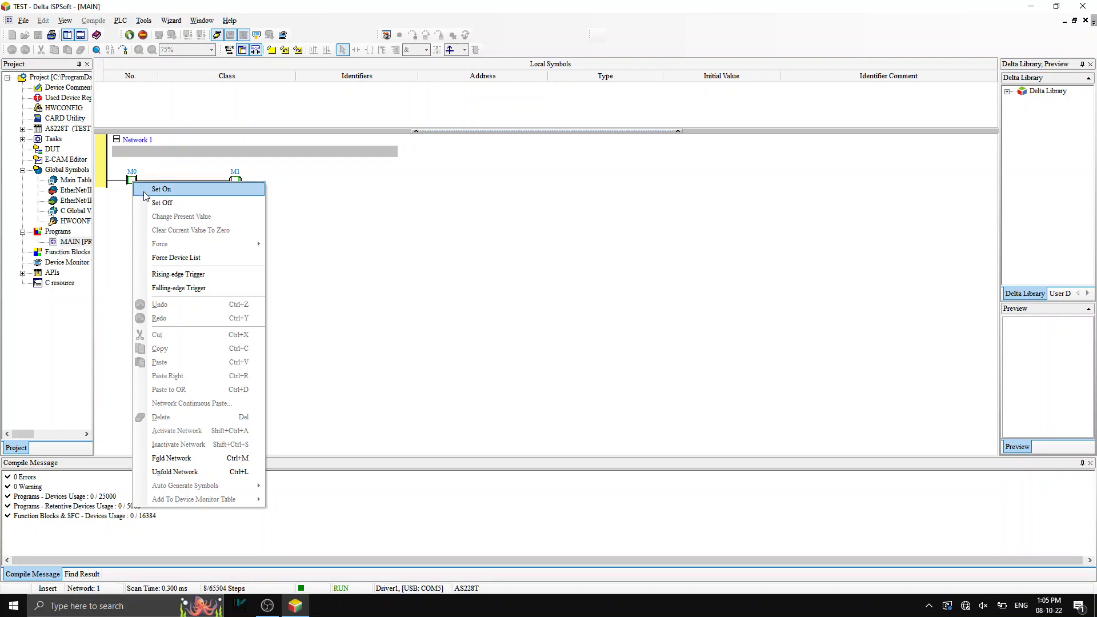
{"action": "left_click", "coordinate": [146, 190]}
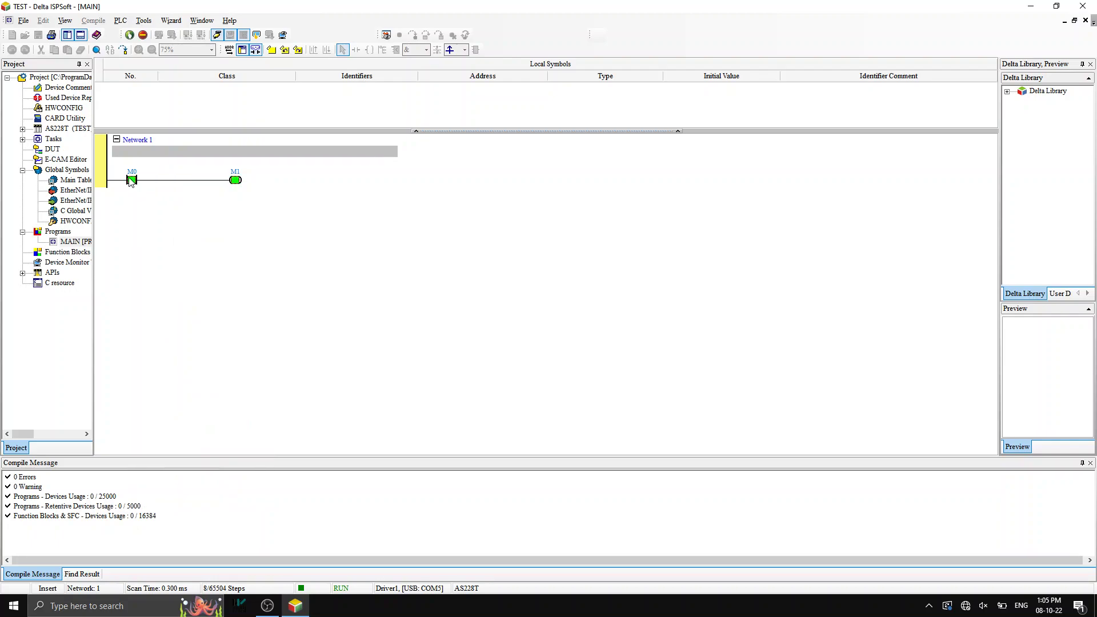
{"action": "right_click", "coordinate": [131, 181]}
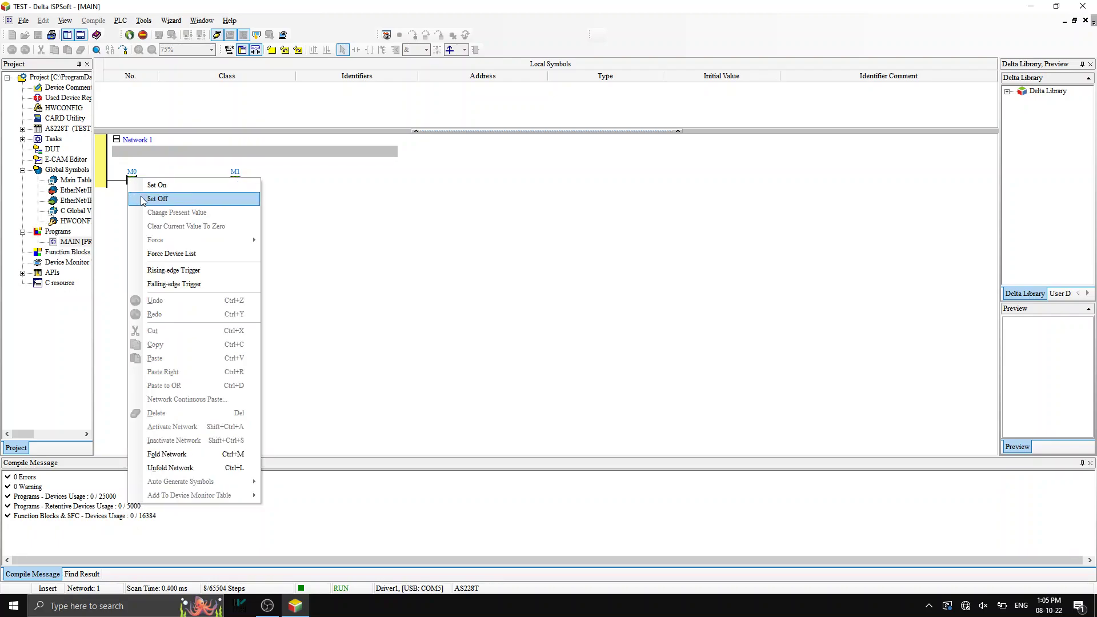
{"action": "left_click", "coordinate": [143, 198]}
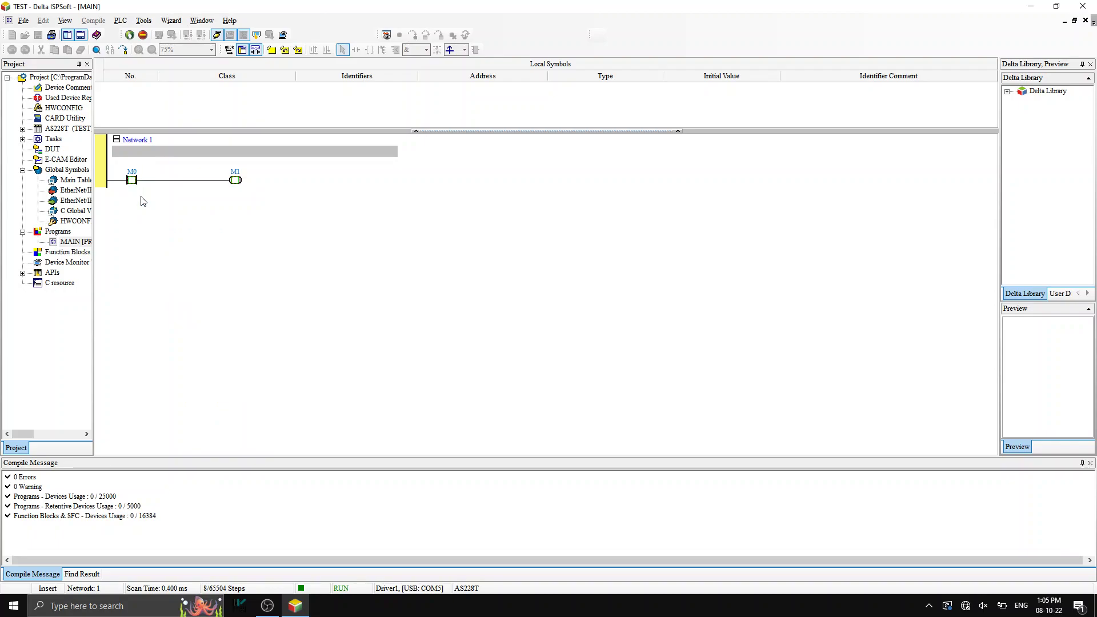
{"action": "left_click", "coordinate": [217, 36]}
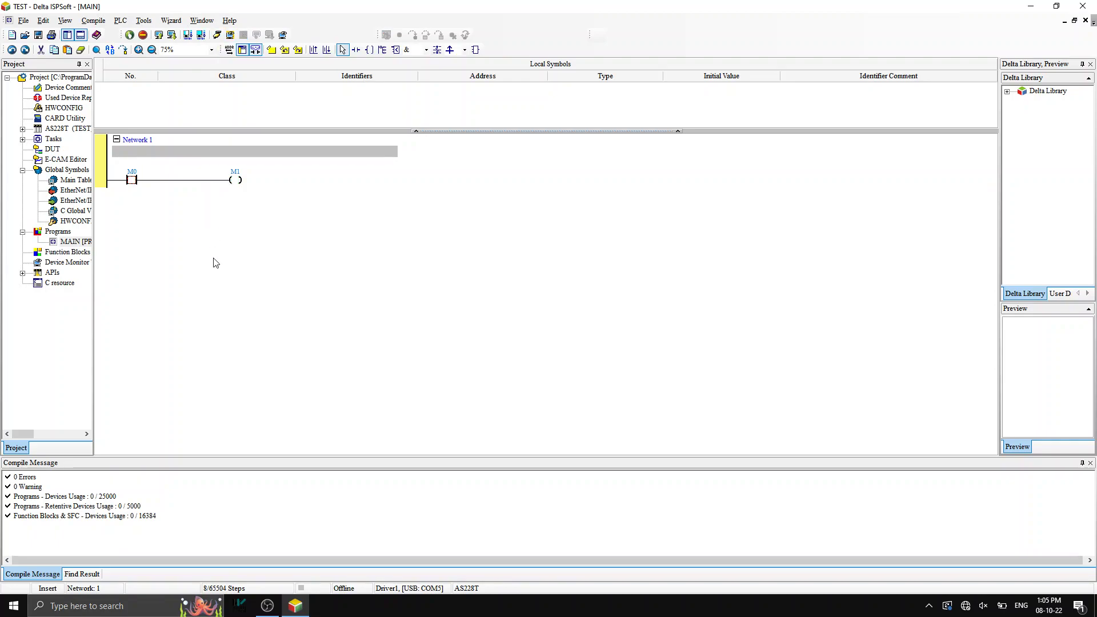
- Close the TEST project without saving the changes
{"action": "left_click", "coordinate": [22, 22]}
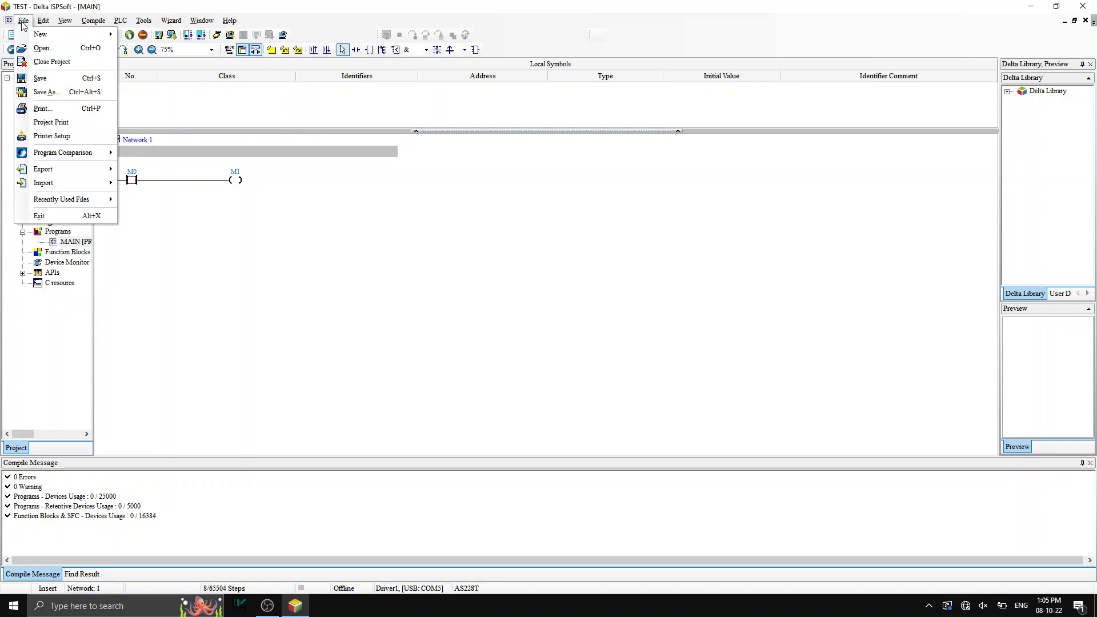
{"action": "left_click", "coordinate": [48, 63]}
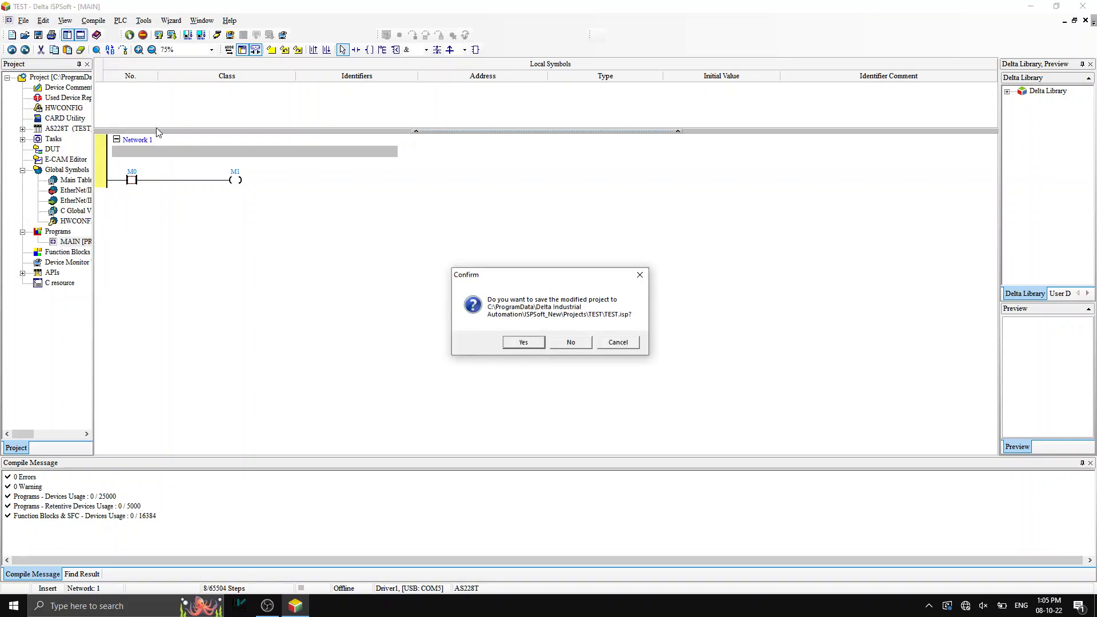
{"action": "left_click", "coordinate": [570, 344]}
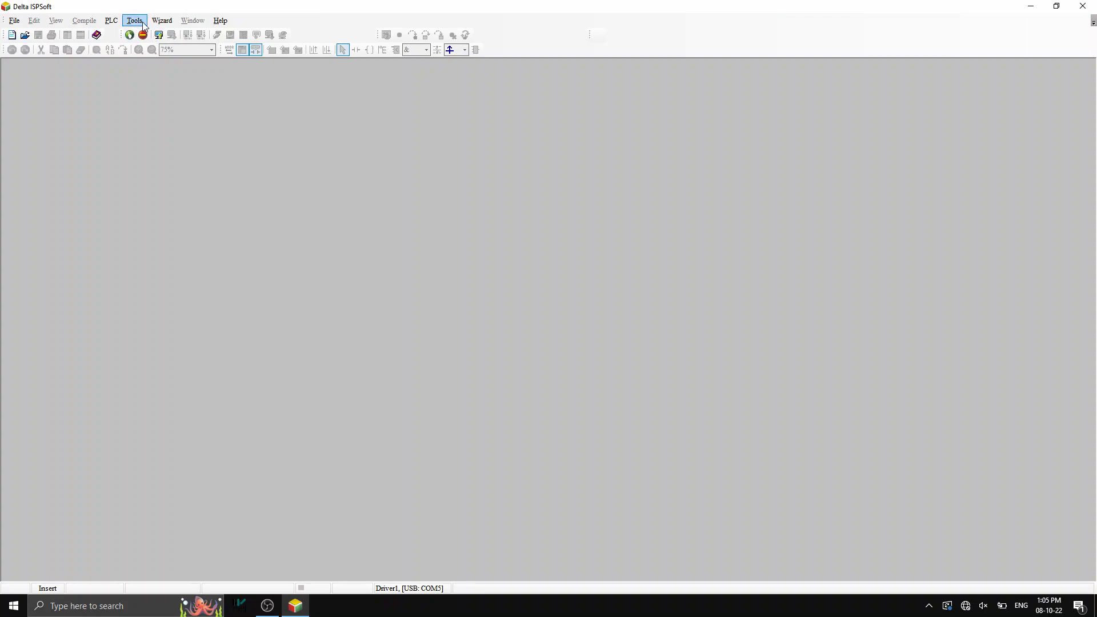
- Upload the program from the PLC into a new project named TEST, keeping the default items selected
{"action": "left_click", "coordinate": [113, 23]}
{"action": "mouse_move", "coordinate": [134, 35]}
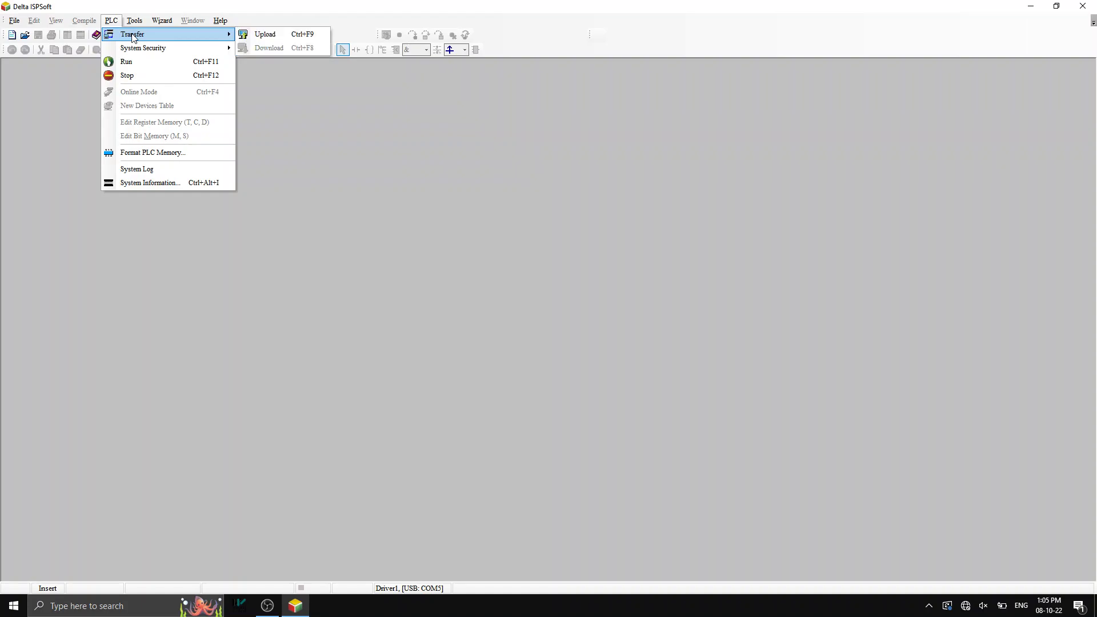
{"action": "left_click", "coordinate": [258, 36]}
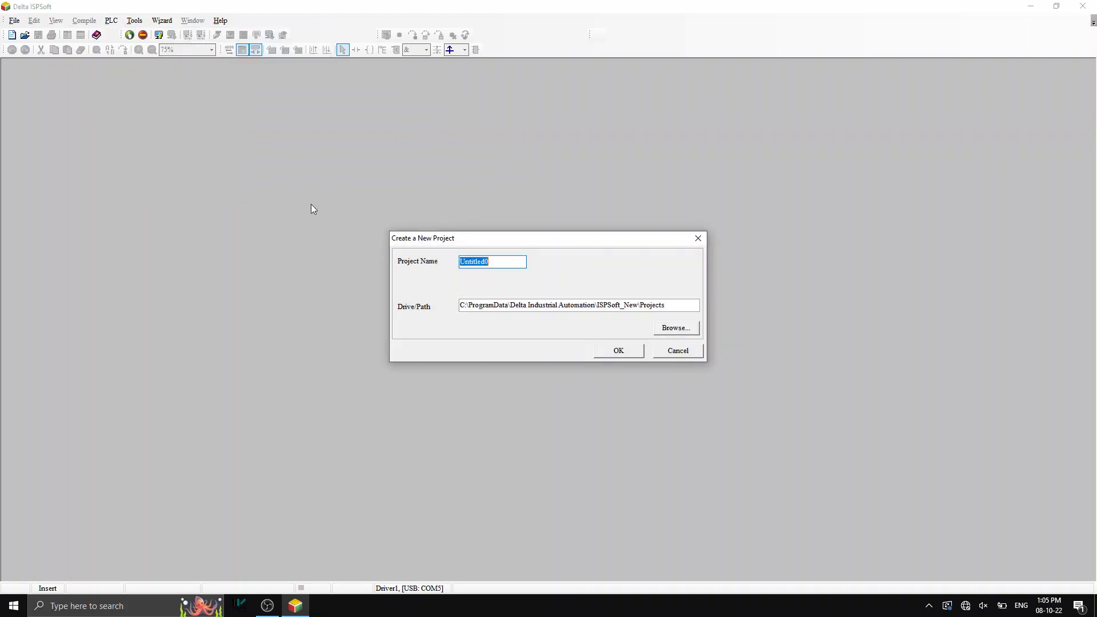
{"action": "type", "text": "TEST"}
{"action": "left_click", "coordinate": [625, 351]}
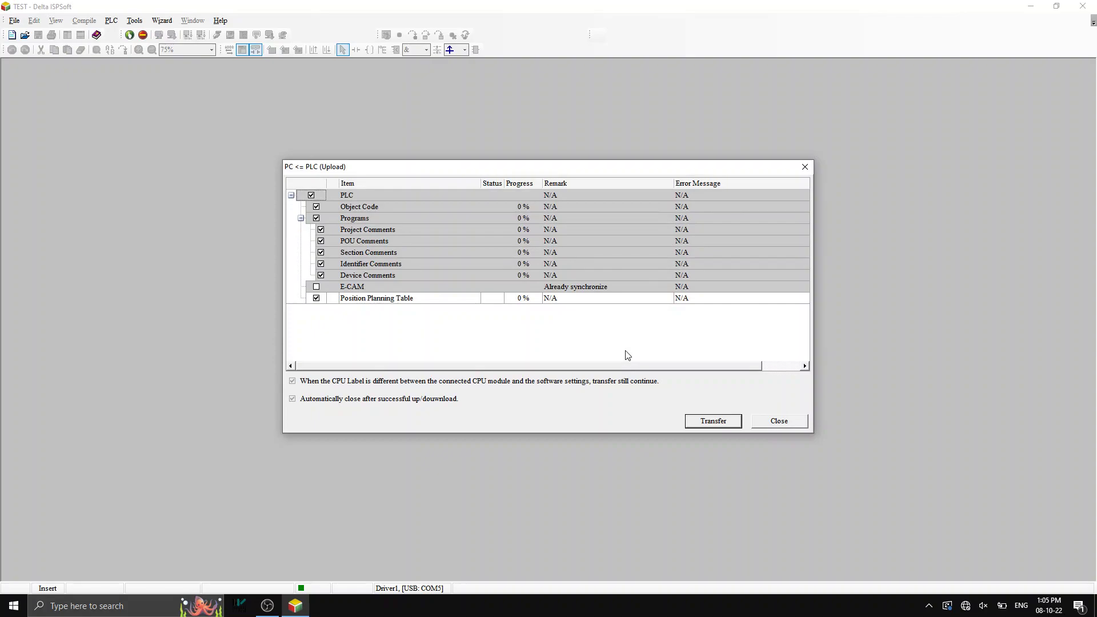
{"action": "left_click", "coordinate": [703, 428]}
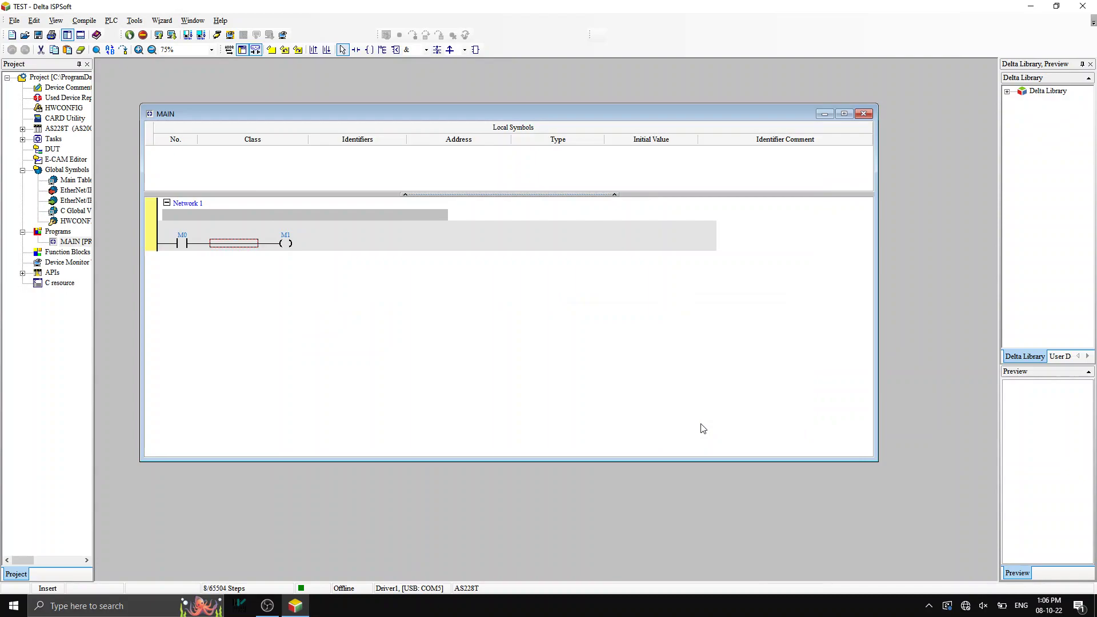
- Examine the device addresses of the contact and coil in the uploaded Network 1
{"action": "double_click", "coordinate": [194, 237]}
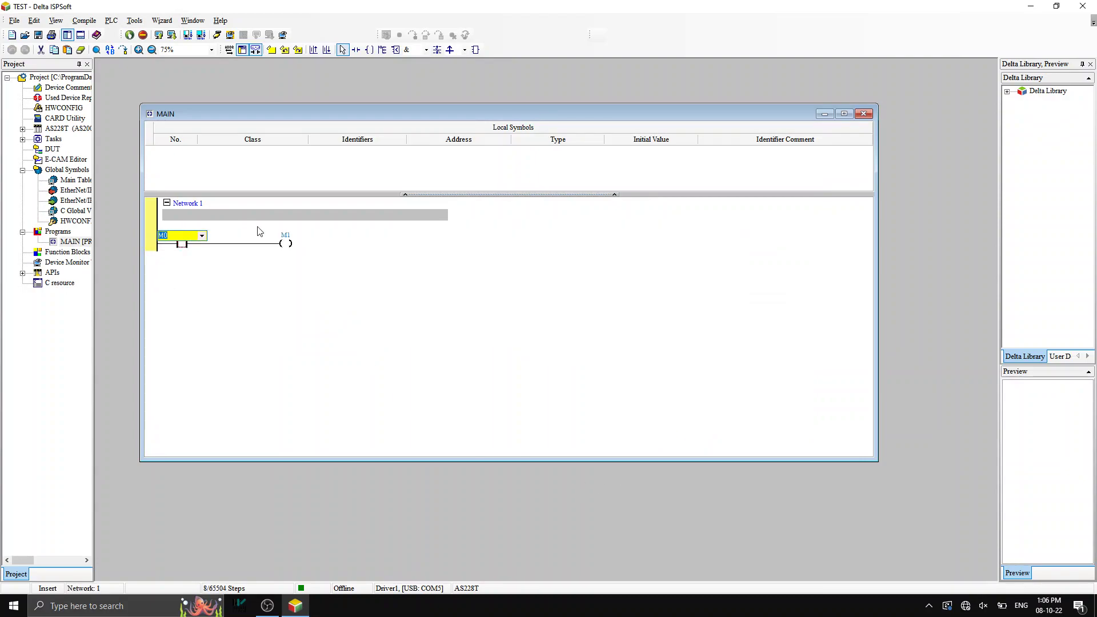
{"action": "double_click", "coordinate": [287, 240]}
{"action": "left_click", "coordinate": [279, 357]}
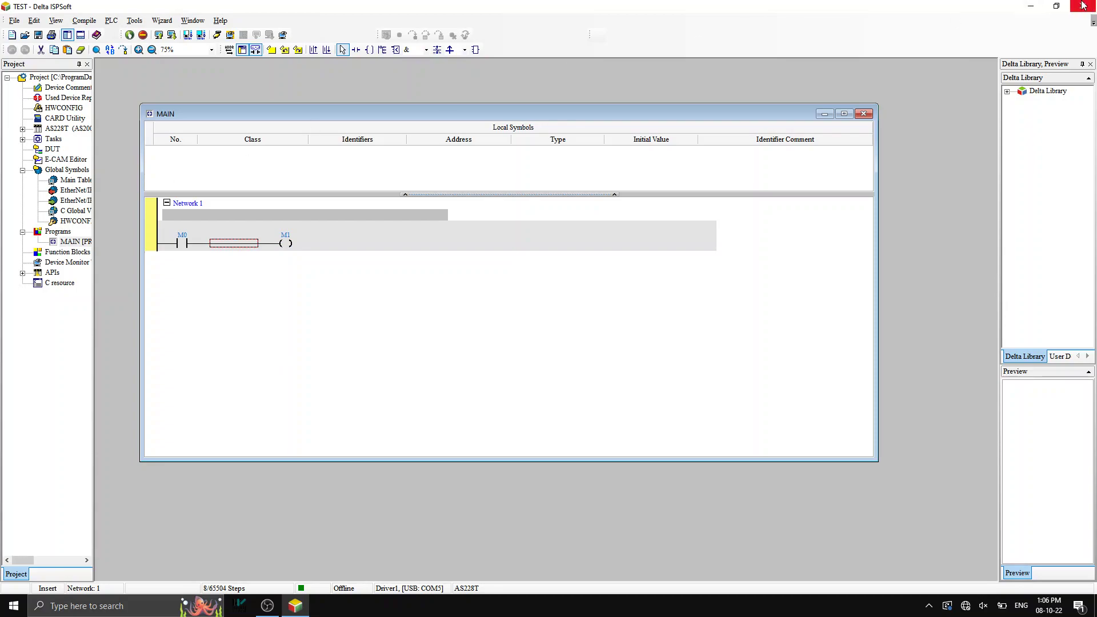
- Exit the application without saving the uploaded project
{"action": "left_click", "coordinate": [1084, 8]}
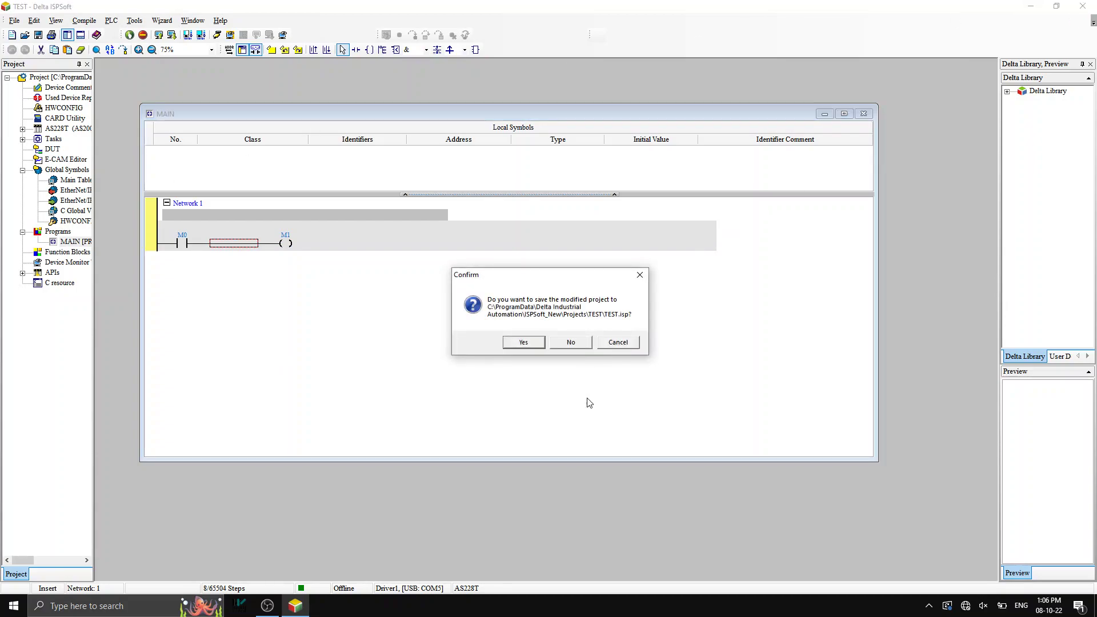
{"action": "left_click", "coordinate": [571, 342]}
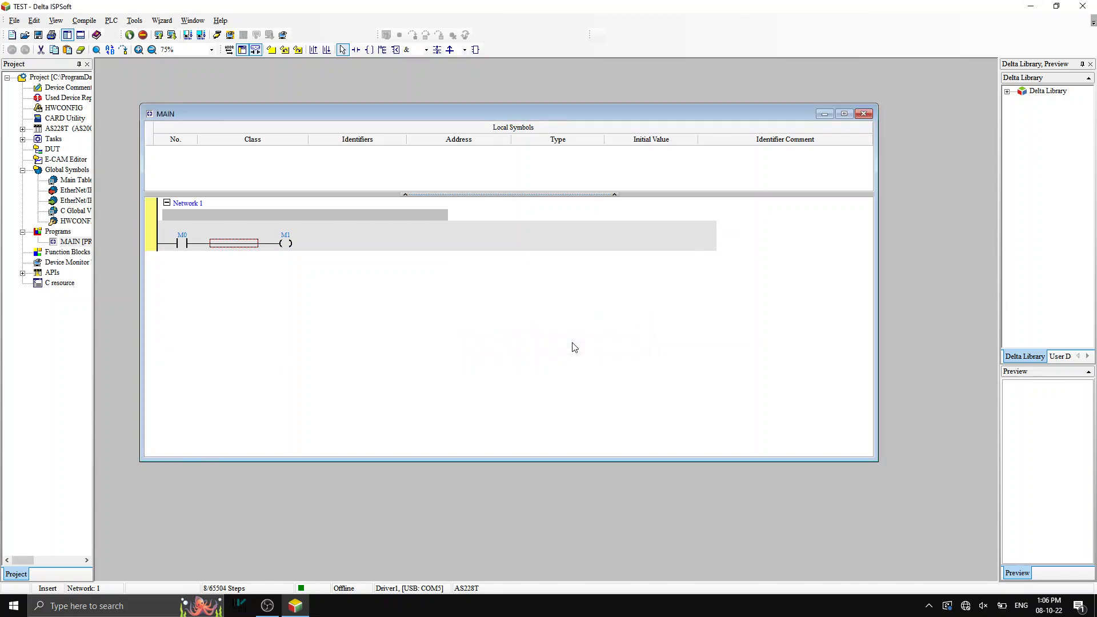